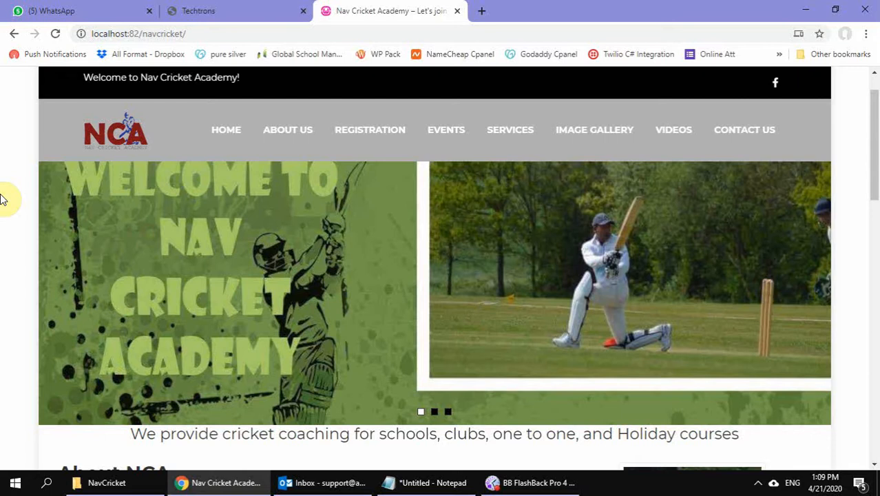
Browse the local Nav Cricket Academy site's home, Registration, Events and Image Gallery pages
{"action": "scroll", "coordinate": [205, 228], "scroll_direction": "down", "scroll_amount": 10}
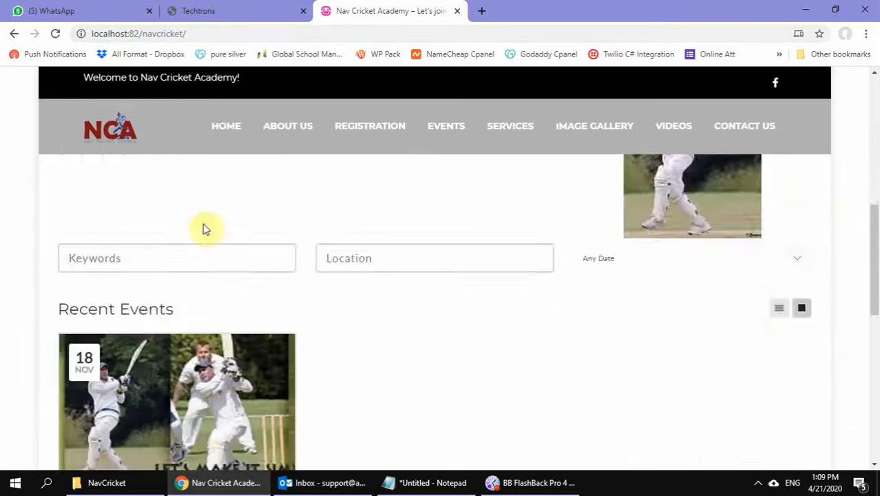
{"action": "scroll", "coordinate": [203, 228], "scroll_direction": "up", "scroll_amount": 10}
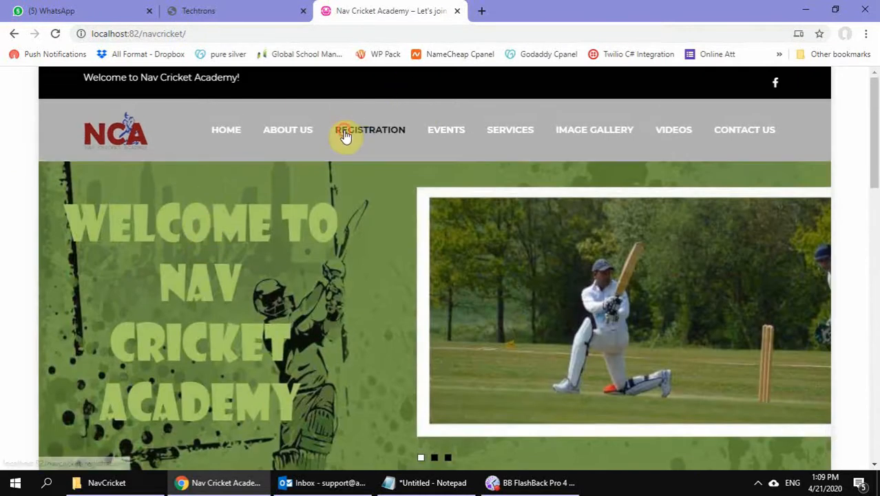
{"action": "left_click", "coordinate": [346, 131]}
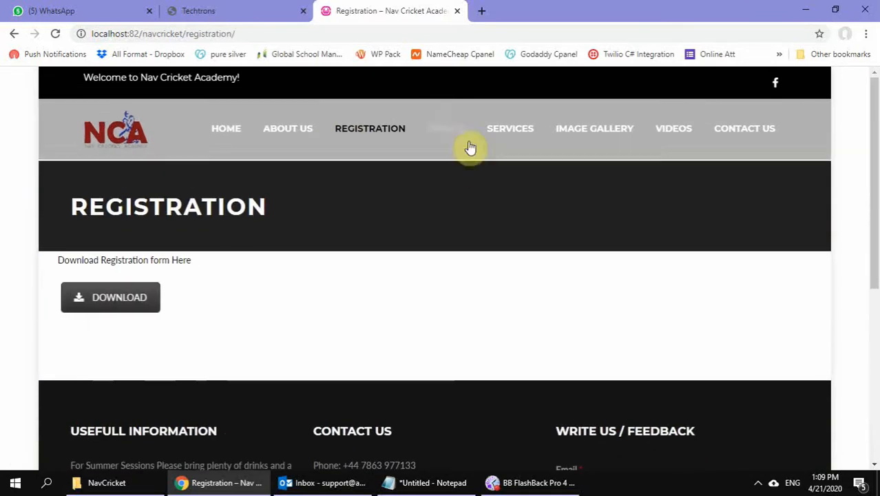
{"action": "left_click", "coordinate": [449, 132]}
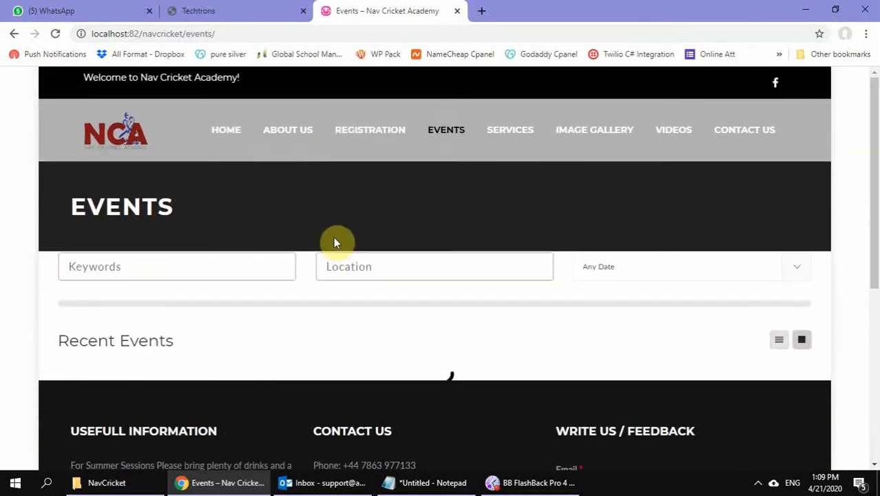
{"action": "left_click", "coordinate": [586, 133]}
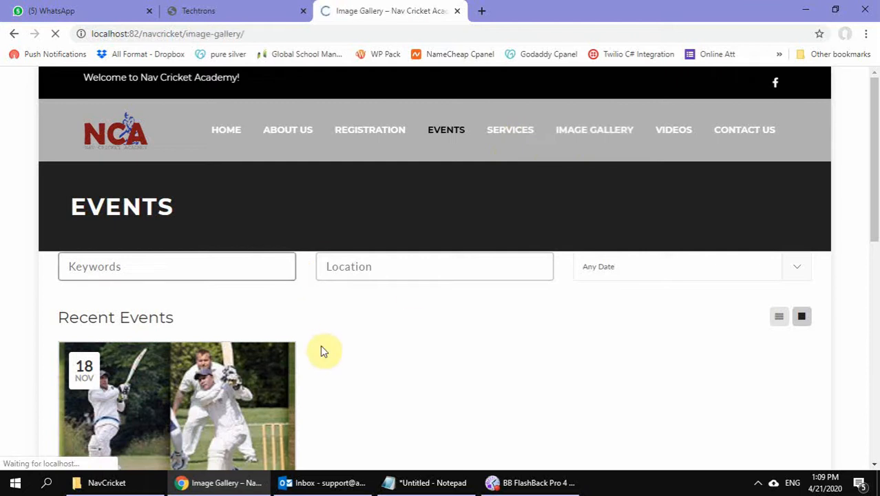
{"action": "scroll", "coordinate": [322, 349], "scroll_direction": "down", "scroll_amount": 3}
{"action": "scroll", "coordinate": [321, 350], "scroll_direction": "up", "scroll_amount": 3}
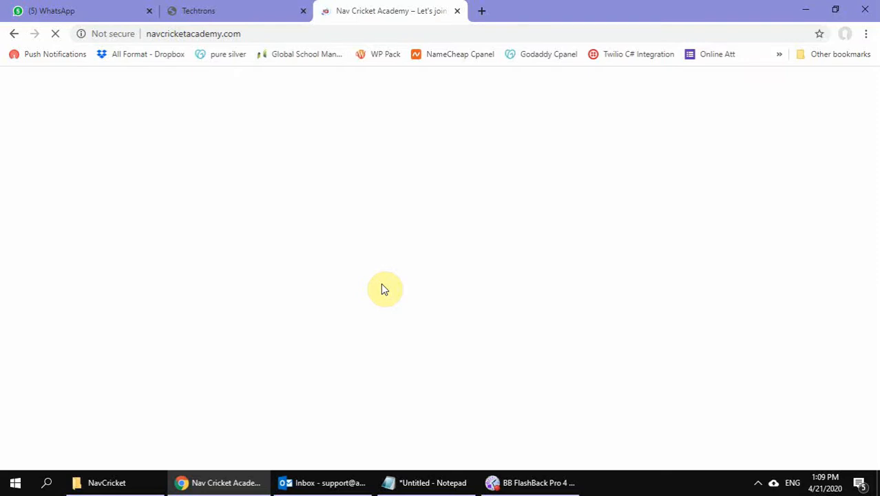
Close the site's browser tab, open the NavCricket folder under C:\wamp64\www in File Explorer and select all its files and folders
{"action": "left_click", "coordinate": [457, 11]}
{"action": "left_click", "coordinate": [103, 482]}
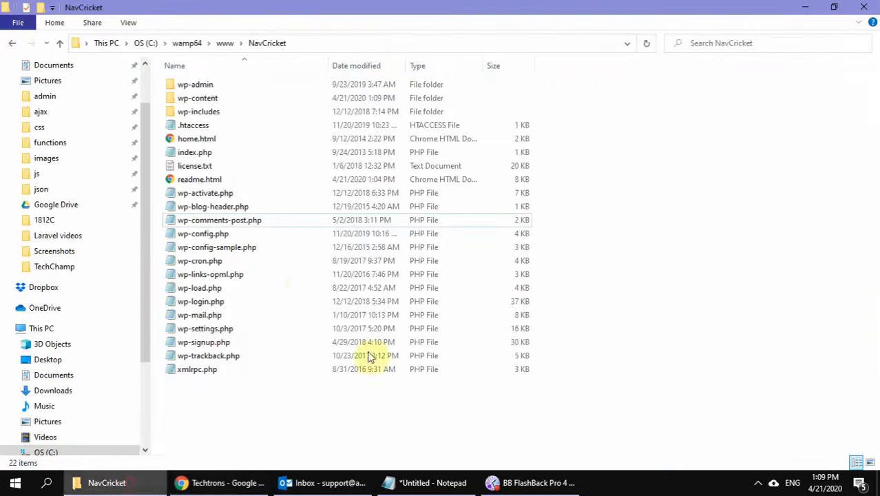
{"action": "left_click", "coordinate": [226, 44]}
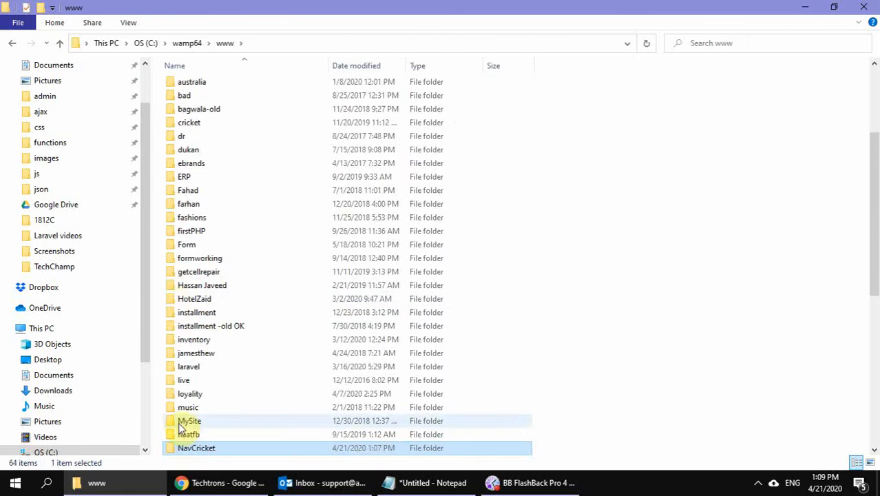
{"action": "scroll", "coordinate": [185, 419], "scroll_direction": "down", "scroll_amount": 2}
{"action": "double_click", "coordinate": [209, 381]}
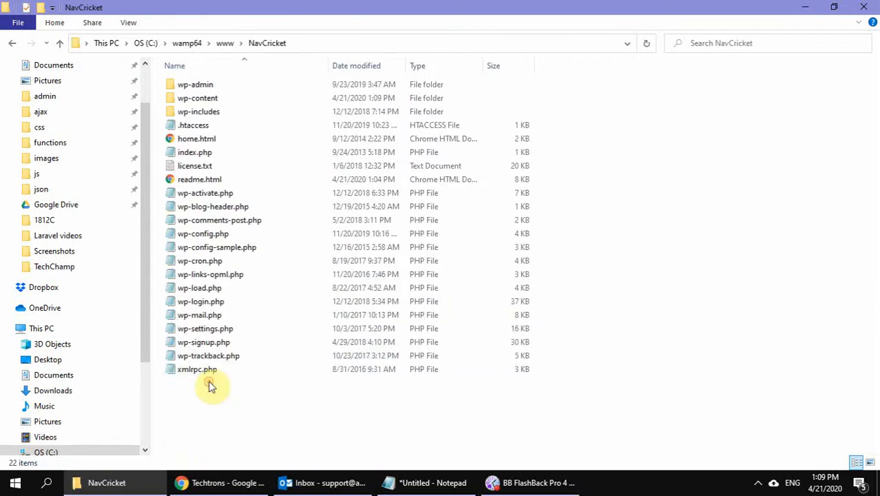
{"action": "left_click", "coordinate": [284, 378]}
{"action": "left_click", "coordinate": [269, 407]}
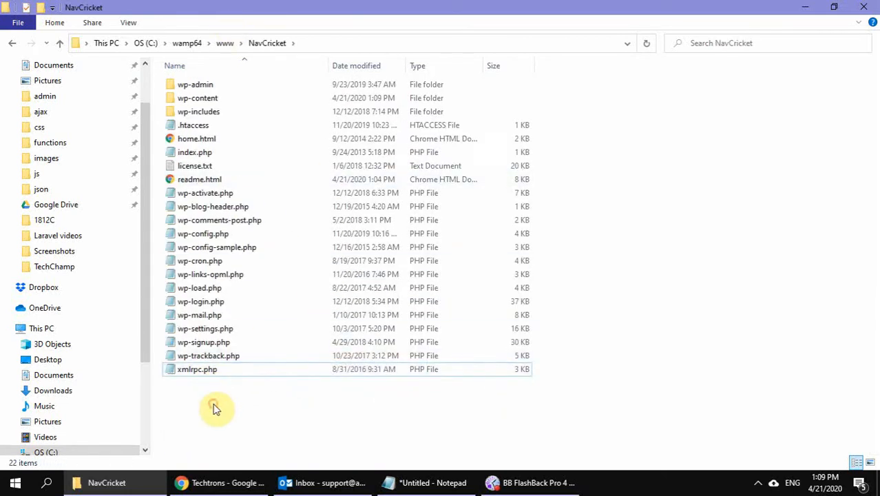
{"action": "key", "text": "ctrl+a"}
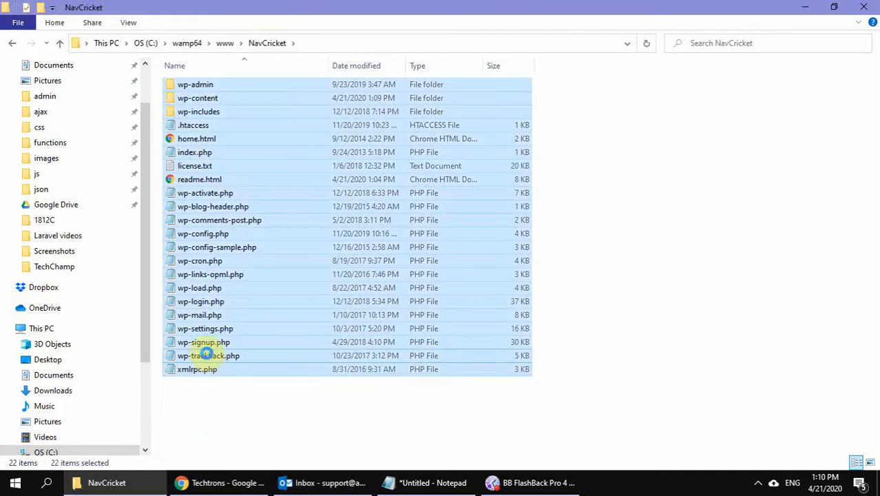
{"action": "right_click", "coordinate": [207, 355]}
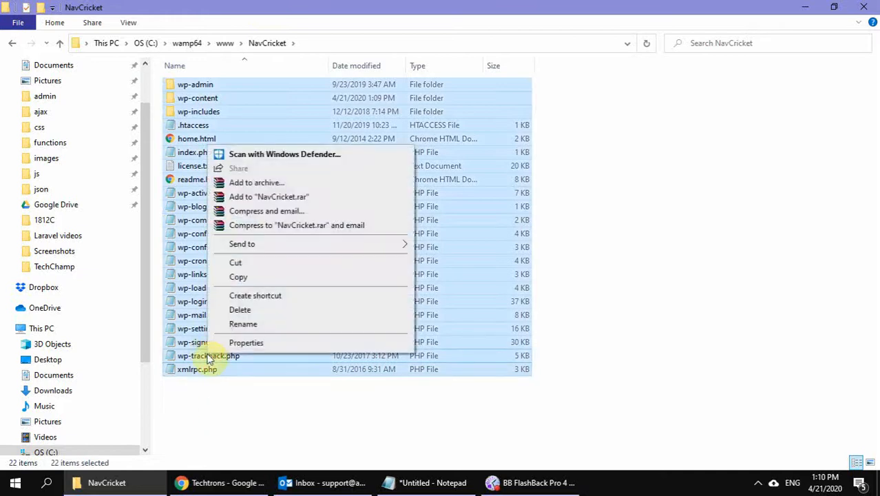
{"action": "left_click", "coordinate": [258, 183]}
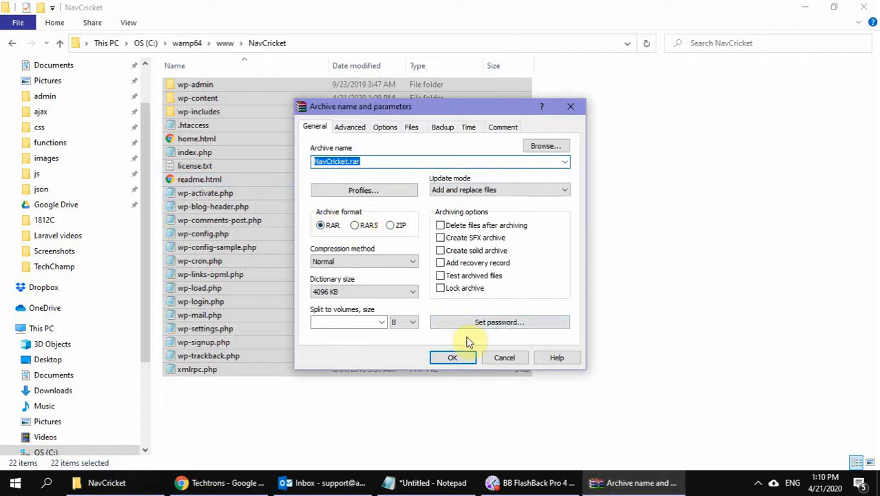
{"action": "left_click", "coordinate": [503, 358]}
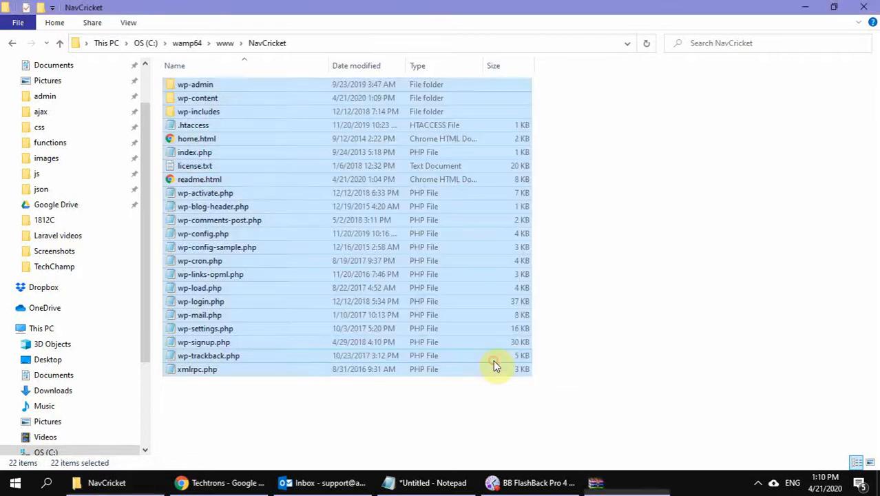
Compress all the selected NavCricket files and folders into a Windows compressed (zipped) folder
{"action": "right_click", "coordinate": [201, 225]}
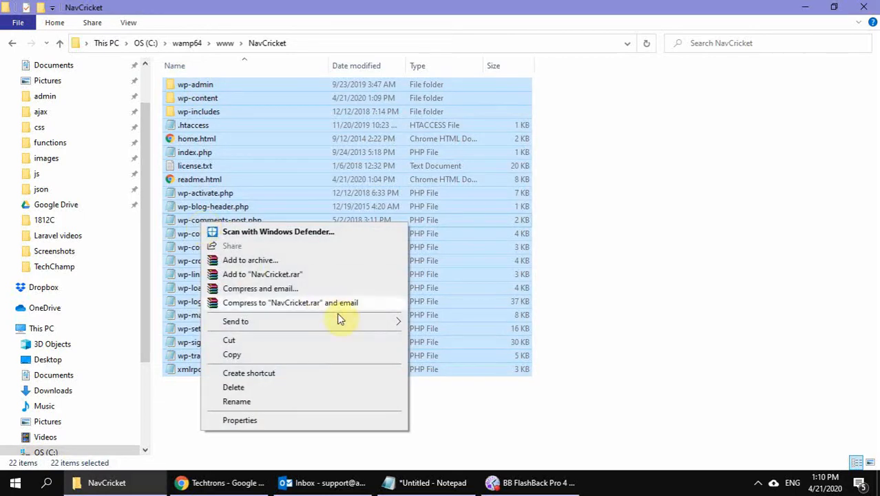
{"action": "mouse_move", "coordinate": [340, 318]}
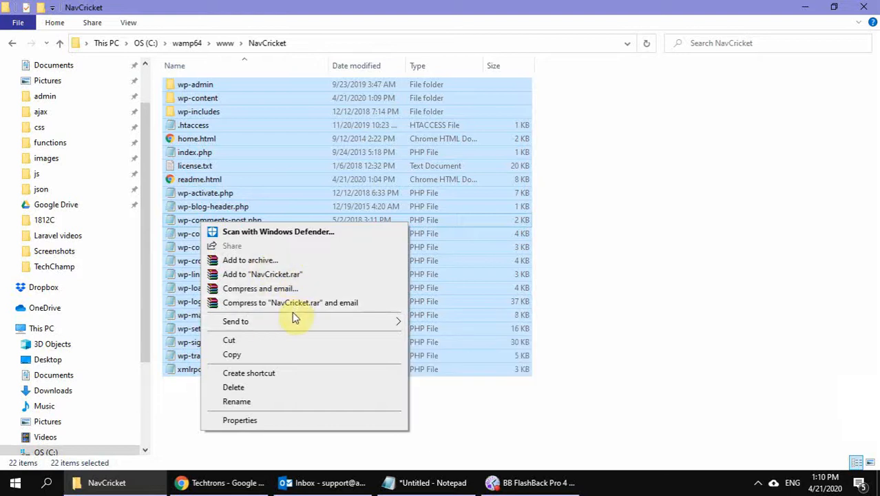
{"action": "mouse_move", "coordinate": [236, 321]}
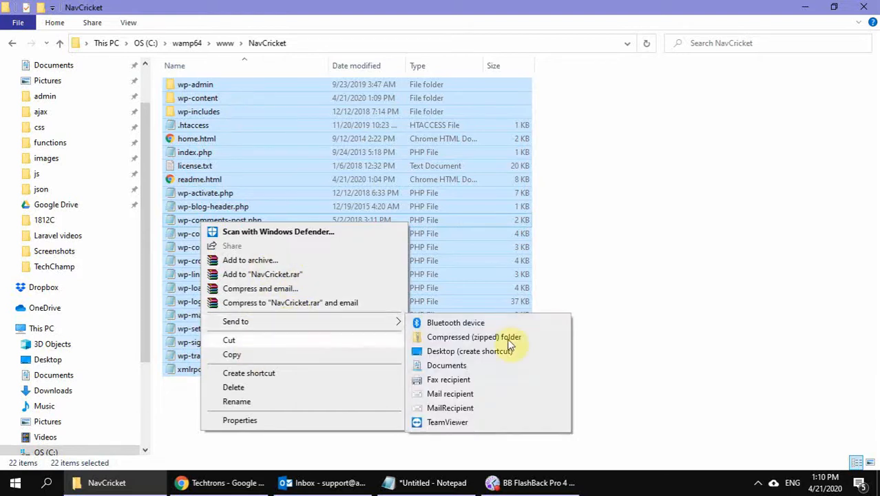
{"action": "left_click", "coordinate": [474, 337]}
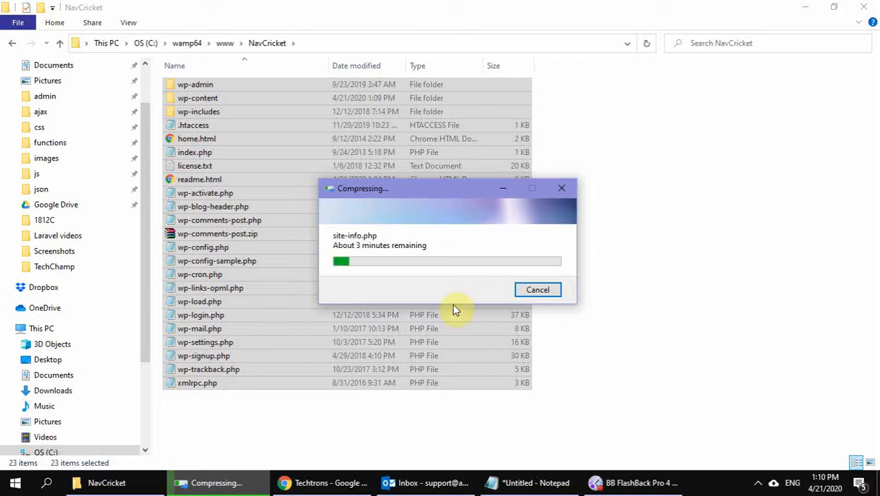
Switch to Chrome and open phpMyAdmin at localhost:82/phpmyadmin in a new tab
{"action": "left_click", "coordinate": [344, 480]}
{"action": "left_click", "coordinate": [327, 8]}
{"action": "type", "text": "localhost:82/phpmyadmin"}
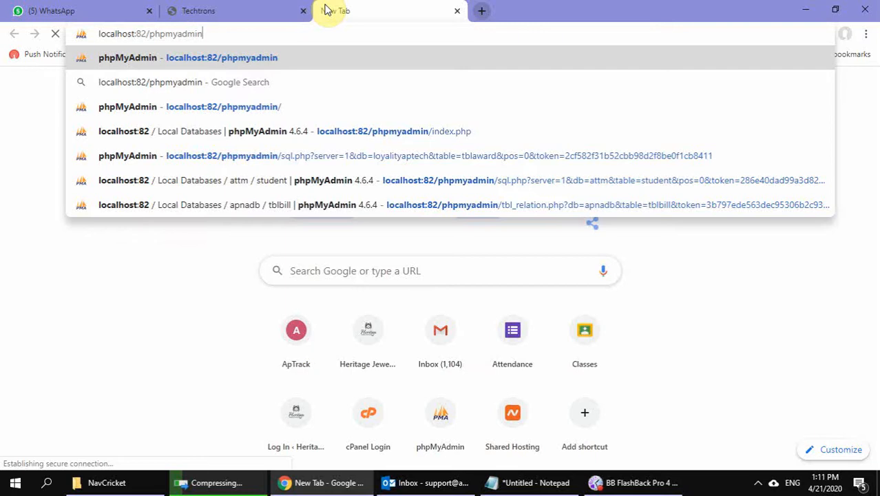
{"action": "key", "text": "Return"}
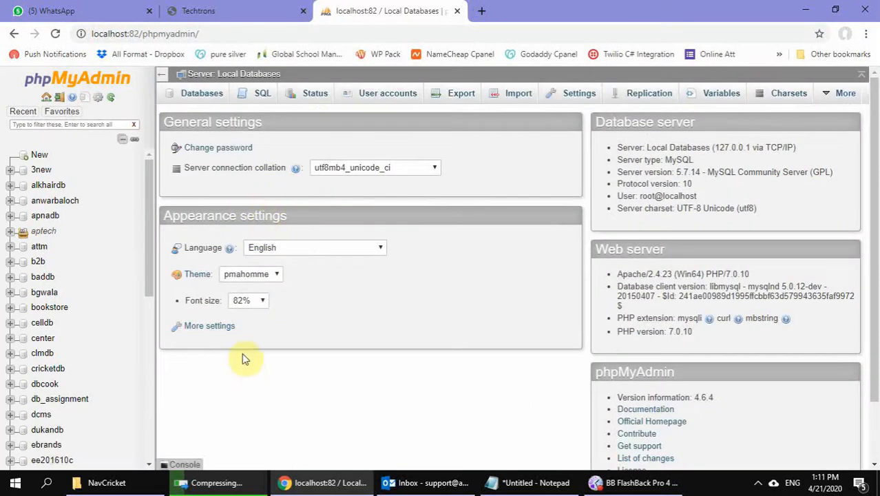
Find and open the wpafnan database in phpMyAdmin and look through its list of tables
{"action": "scroll", "coordinate": [65, 310], "scroll_direction": "down", "scroll_amount": 4}
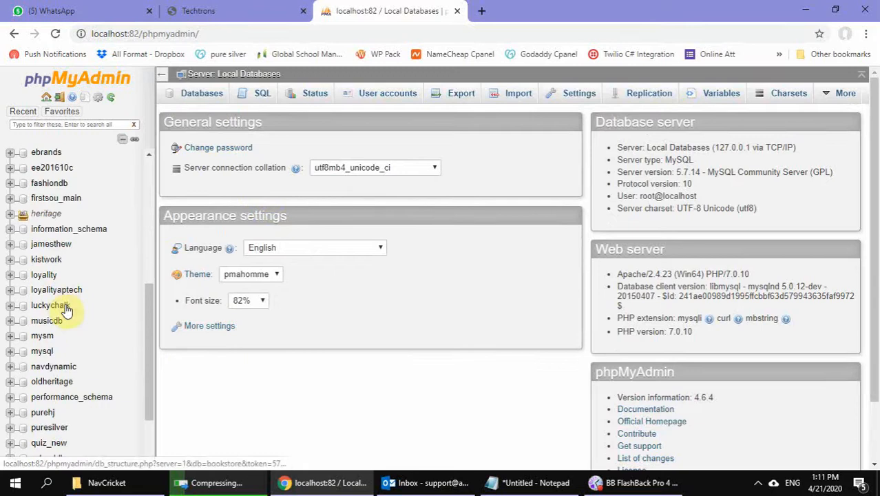
{"action": "scroll", "coordinate": [83, 379], "scroll_direction": "down", "scroll_amount": 2}
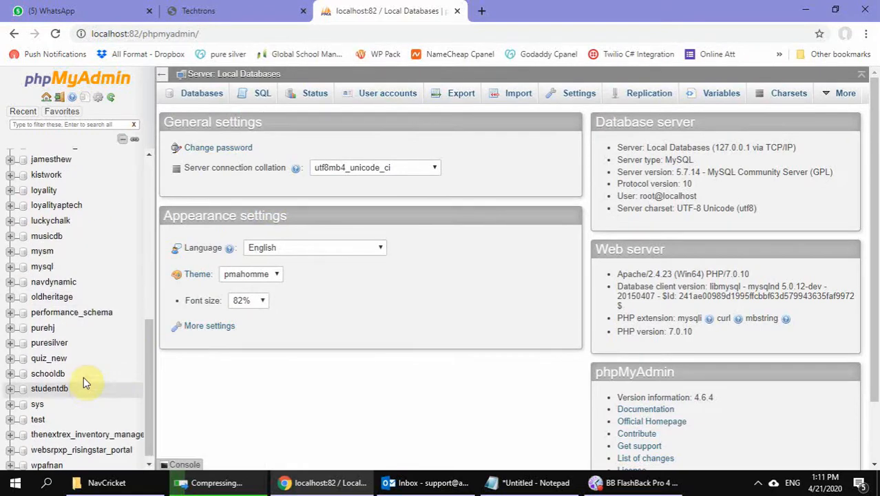
{"action": "scroll", "coordinate": [84, 380], "scroll_direction": "up", "scroll_amount": 4}
{"action": "scroll", "coordinate": [84, 382], "scroll_direction": "up", "scroll_amount": 3}
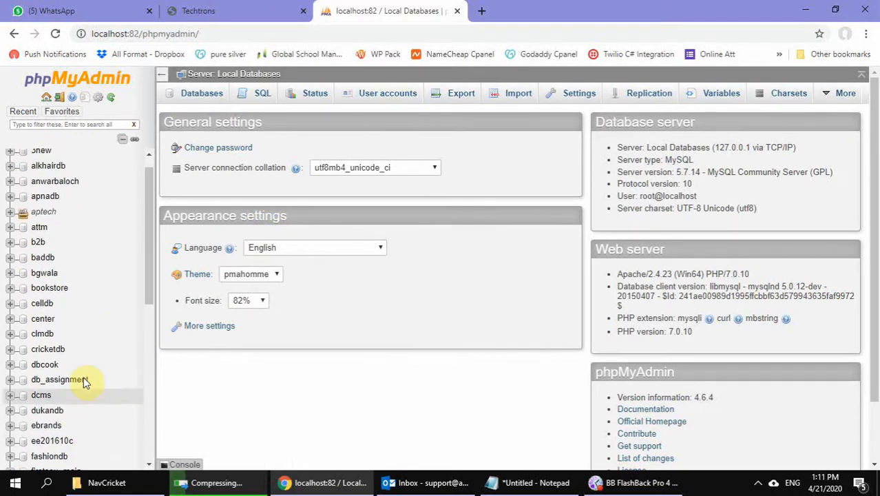
{"action": "scroll", "coordinate": [83, 382], "scroll_direction": "down", "scroll_amount": 3}
{"action": "scroll", "coordinate": [84, 379], "scroll_direction": "up", "scroll_amount": 3}
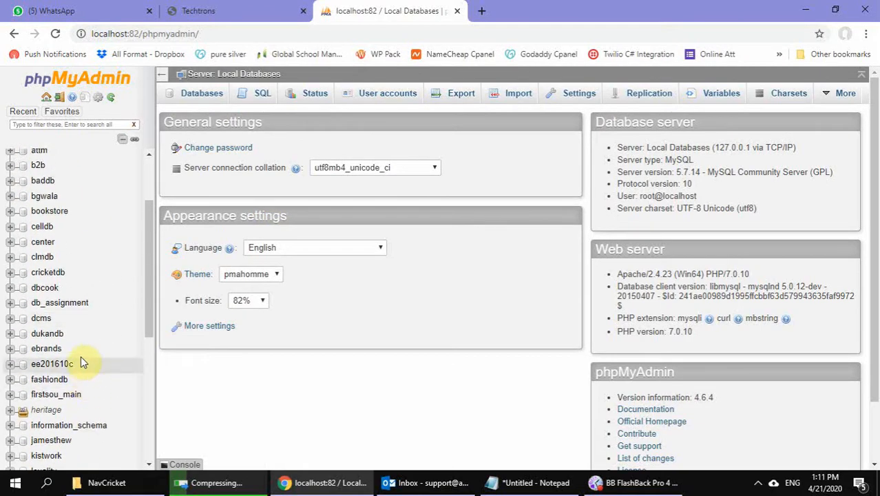
{"action": "scroll", "coordinate": [81, 355], "scroll_direction": "up", "scroll_amount": 1}
{"action": "scroll", "coordinate": [80, 340], "scroll_direction": "up", "scroll_amount": 2}
{"action": "scroll", "coordinate": [81, 339], "scroll_direction": "down", "scroll_amount": 5}
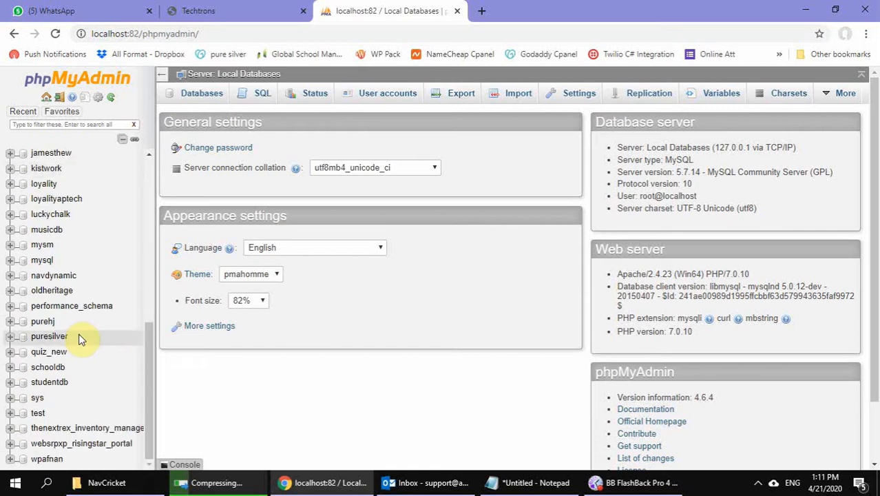
{"action": "scroll", "coordinate": [75, 373], "scroll_direction": "down", "scroll_amount": 1}
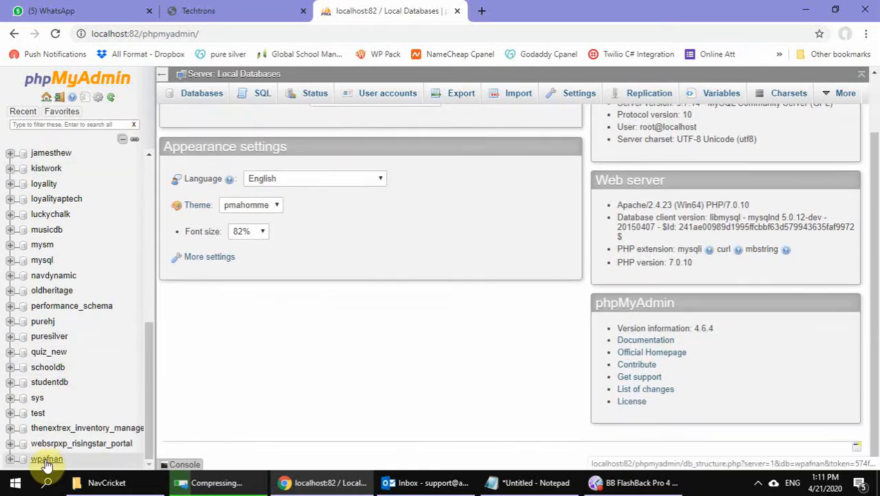
{"action": "left_click", "coordinate": [47, 460]}
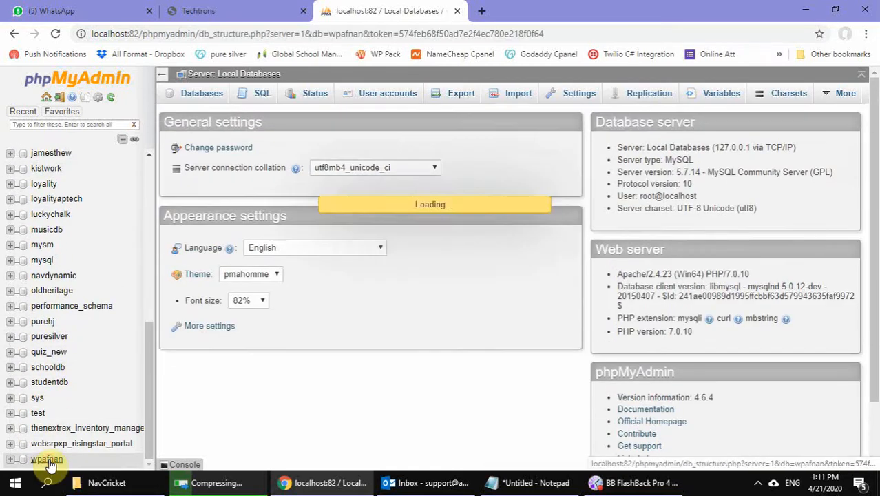
{"action": "scroll", "coordinate": [327, 309], "scroll_direction": "down", "scroll_amount": 10}
{"action": "scroll", "coordinate": [328, 310], "scroll_direction": "down", "scroll_amount": 3}
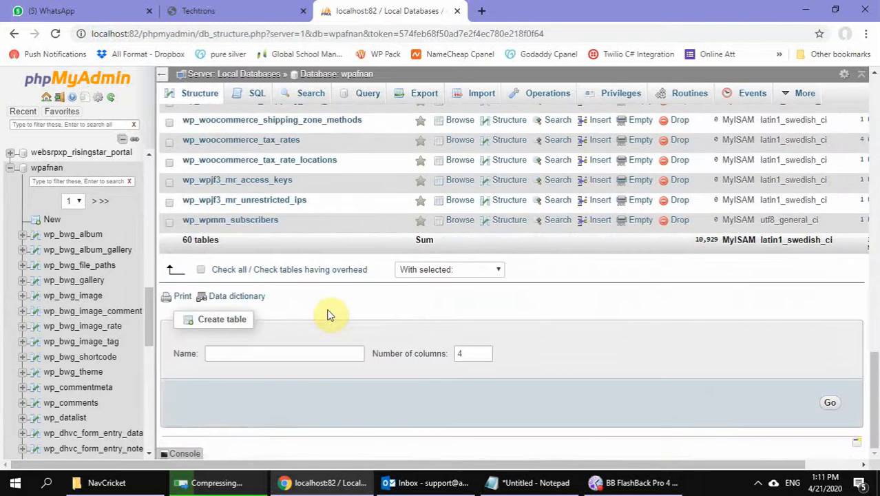
{"action": "scroll", "coordinate": [328, 310], "scroll_direction": "up", "scroll_amount": 15}
{"action": "scroll", "coordinate": [328, 310], "scroll_direction": "down", "scroll_amount": 15}
{"action": "scroll", "coordinate": [328, 309], "scroll_direction": "up", "scroll_amount": 15}
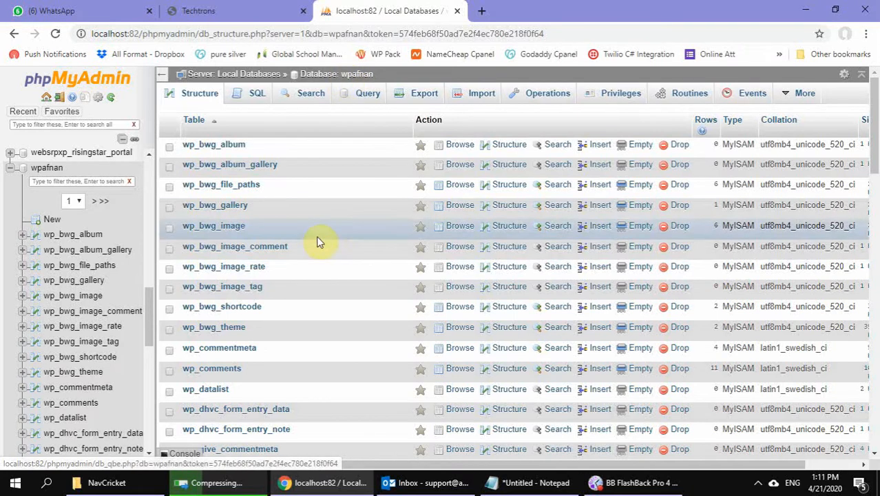
Switch back to the NavCricket folder, open wp-config.php in Notepad and examine its MySQL database settings
{"action": "left_click", "coordinate": [216, 482]}
{"action": "left_click", "coordinate": [103, 482]}
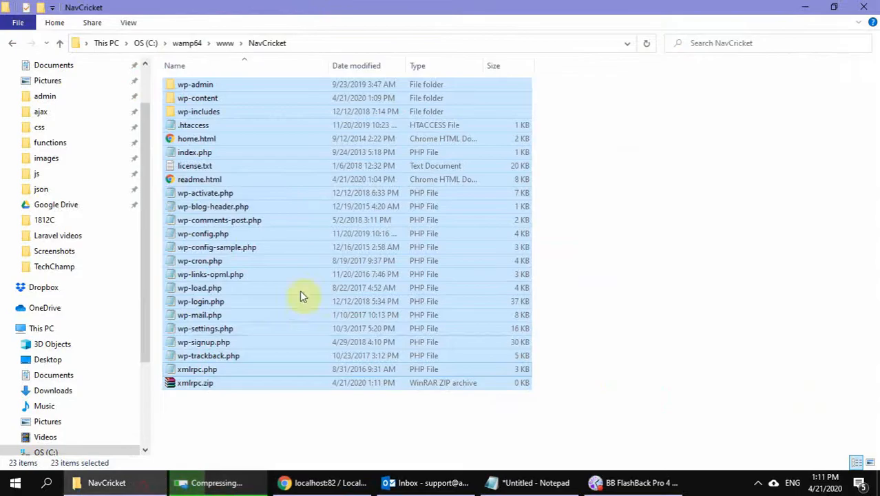
{"action": "left_click", "coordinate": [259, 430]}
{"action": "left_click", "coordinate": [220, 428]}
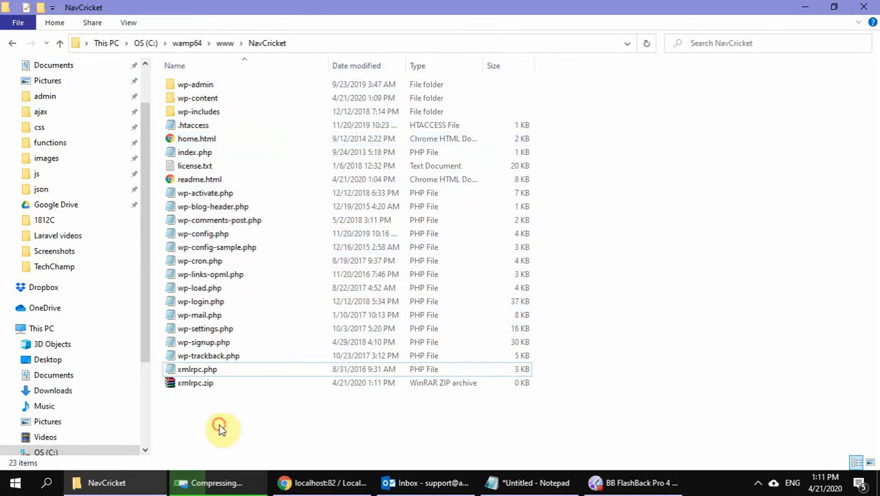
{"action": "double_click", "coordinate": [214, 234]}
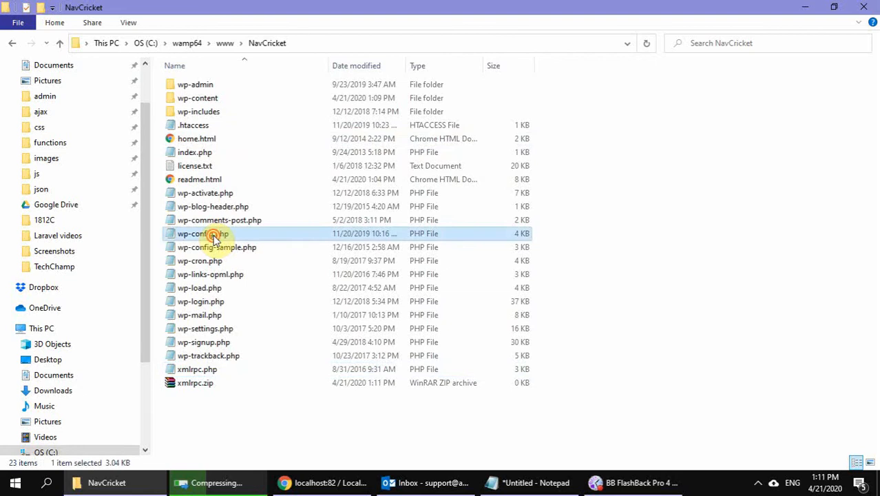
{"action": "left_click", "coordinate": [393, 42]}
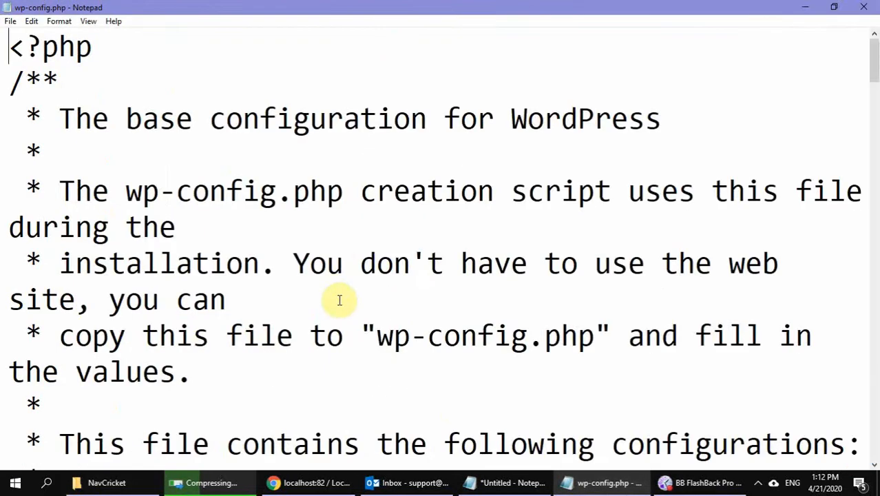
{"action": "scroll", "coordinate": [340, 300], "scroll_direction": "down", "scroll_amount": 3}
{"action": "scroll", "coordinate": [339, 300], "scroll_direction": "down", "scroll_amount": 3}
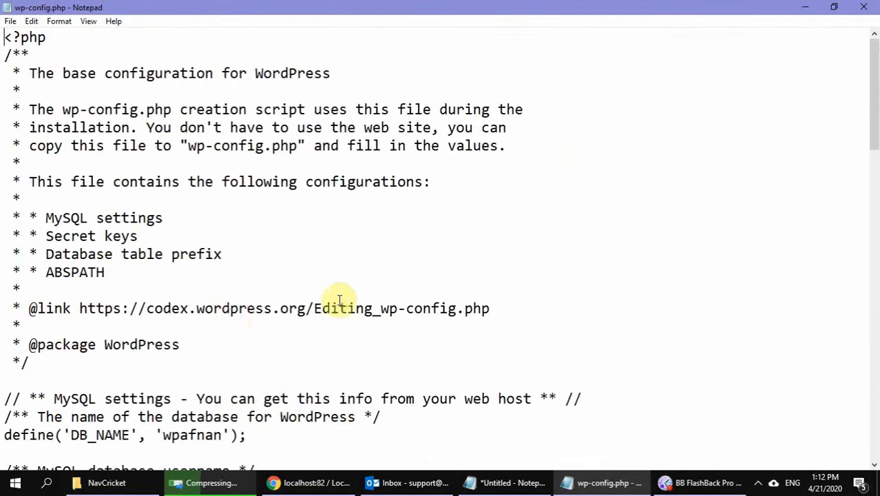
{"action": "left_click", "coordinate": [232, 308]}
{"action": "scroll", "coordinate": [233, 314], "scroll_direction": "down", "scroll_amount": 3}
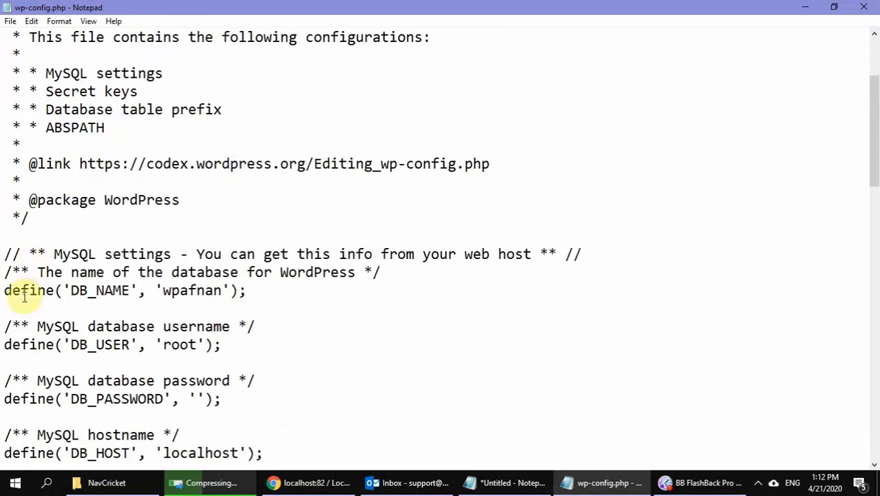
Check the database name defined for DB_NAME in wp-config.php and close the file
{"action": "double_click", "coordinate": [45, 290]}
{"action": "double_click", "coordinate": [101, 291]}
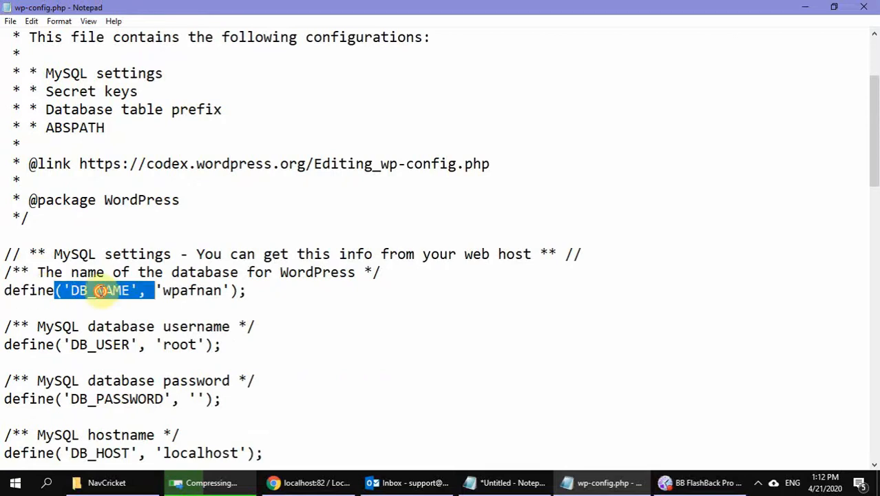
{"action": "double_click", "coordinate": [188, 292]}
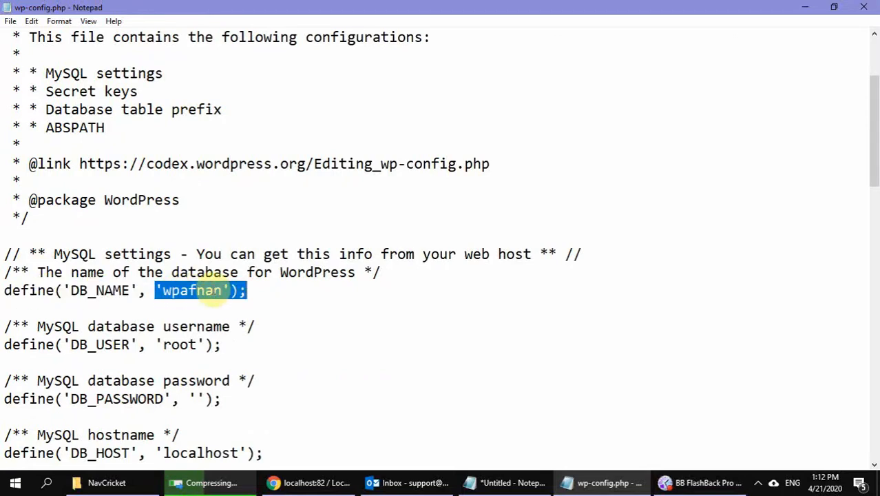
{"action": "left_click", "coordinate": [864, 7]}
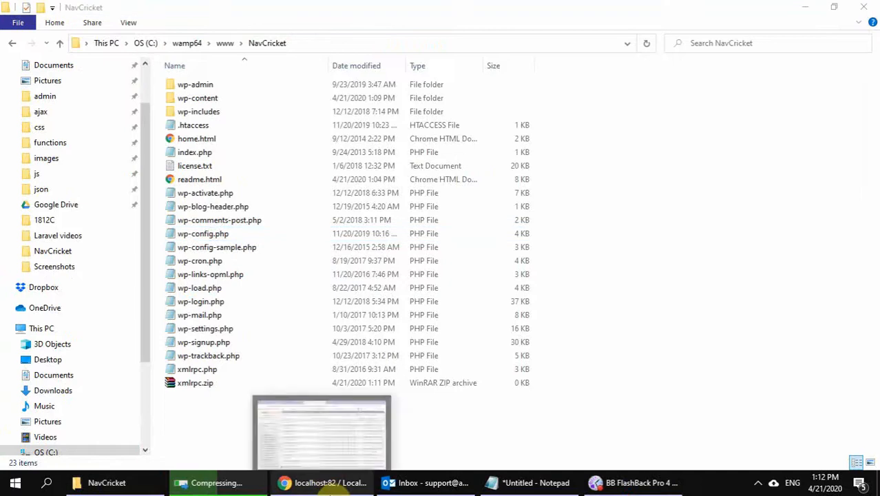
Switch to phpMyAdmin in Chrome and export the wpafnan database with the Quick method in SQL format
{"action": "left_click", "coordinate": [327, 482]}
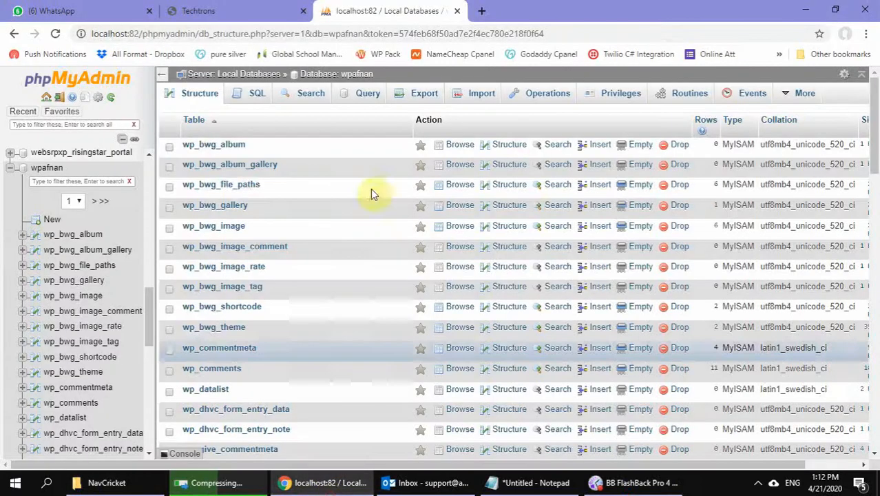
{"action": "left_click", "coordinate": [346, 75]}
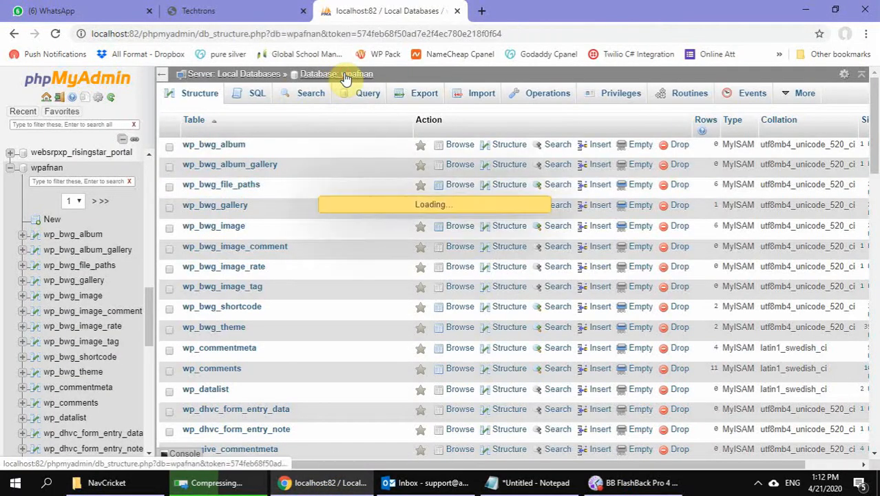
{"action": "left_click", "coordinate": [408, 94]}
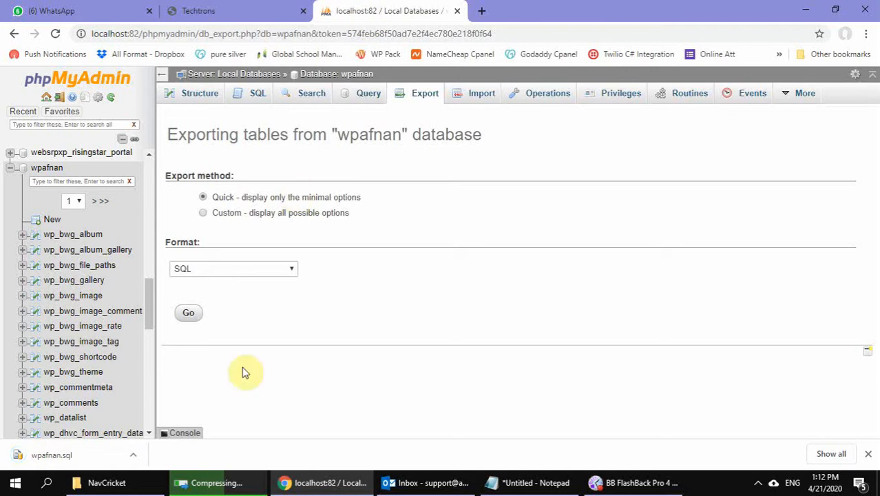
Locate the downloaded wpafnan.sql in the Downloads folder and copy it into the NavCricket folder
{"action": "left_click", "coordinate": [131, 455]}
{"action": "left_click", "coordinate": [181, 410]}
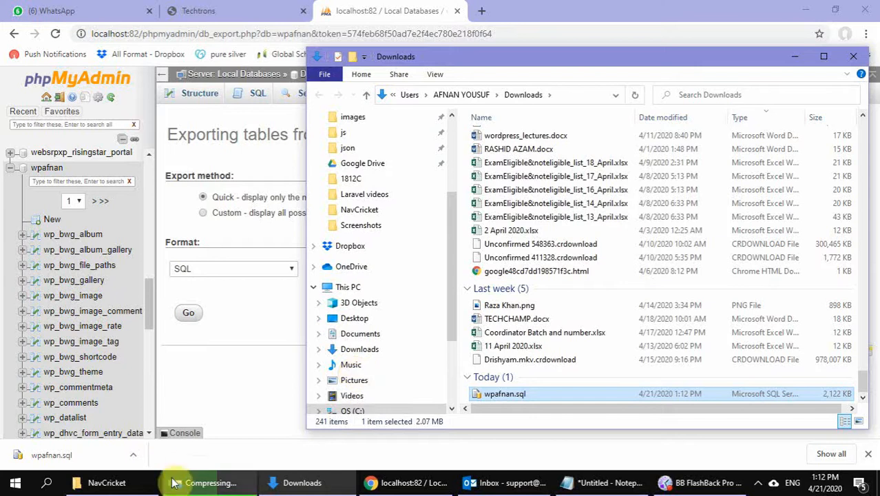
{"action": "left_click", "coordinate": [103, 482]}
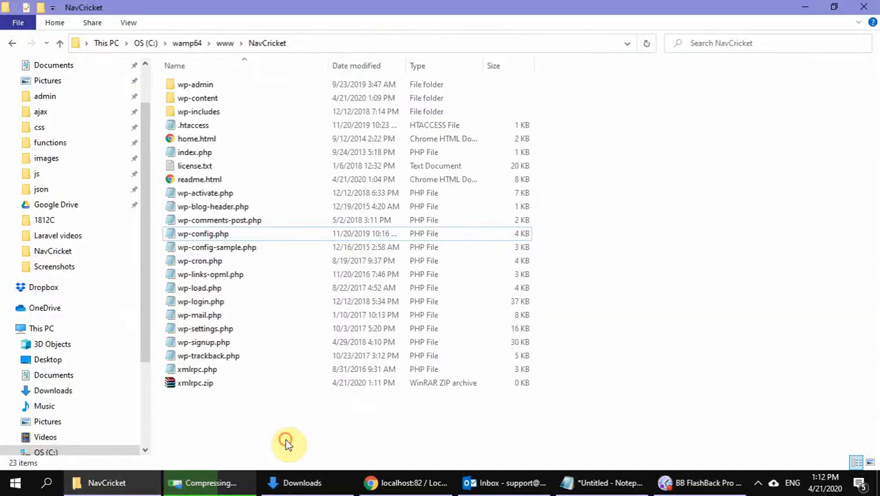
{"action": "key", "text": "ctrl+v"}
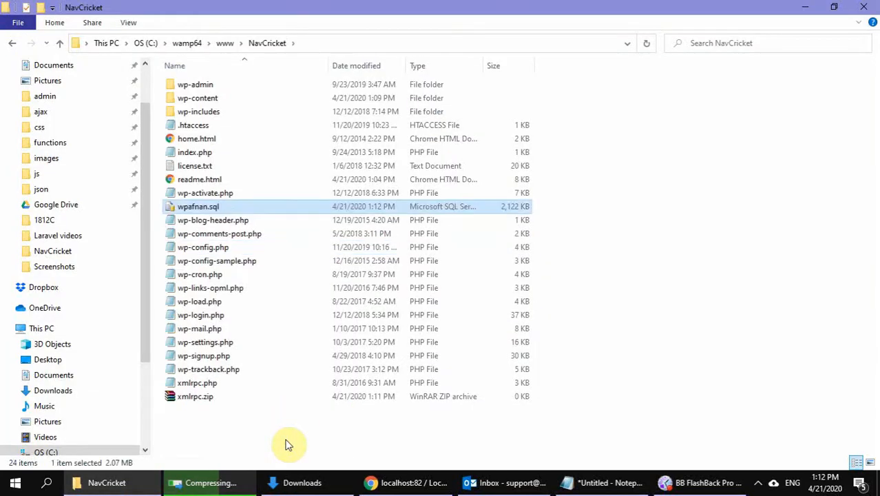
Check the compression progress and, once it is done, rename the xmlrpc.zip archive to Aptech.zip
{"action": "left_click", "coordinate": [211, 483]}
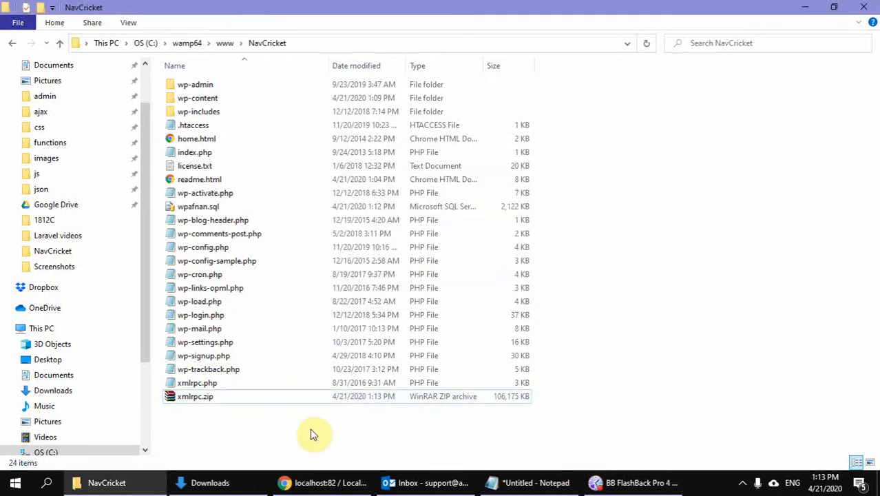
{"action": "left_click", "coordinate": [194, 403]}
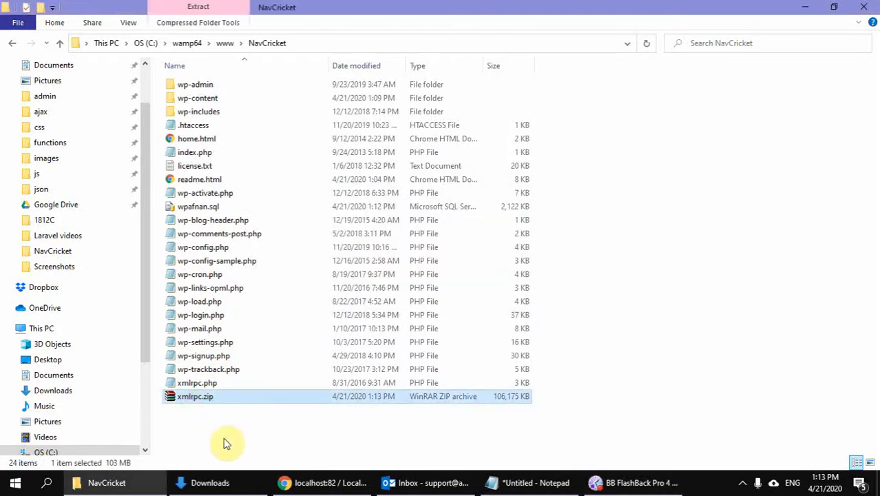
{"action": "left_click", "coordinate": [193, 402]}
{"action": "mouse_move", "coordinate": [256, 483]}
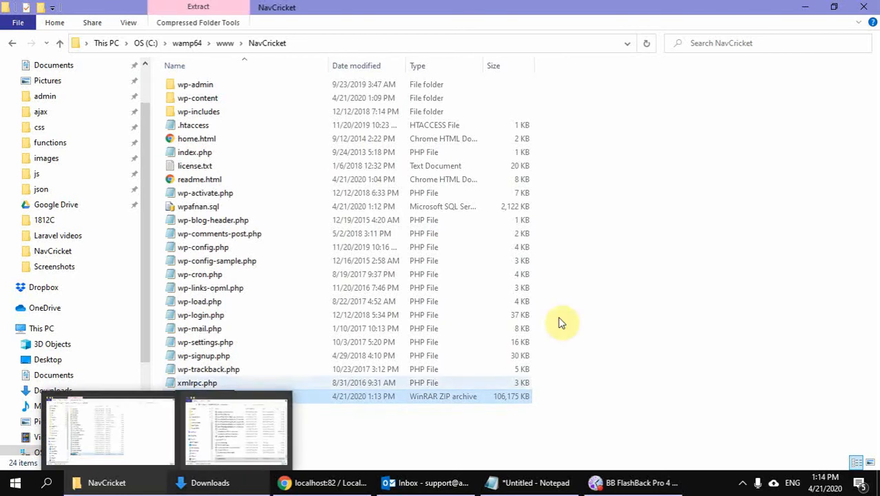
{"action": "type", "text": "Aptech"}
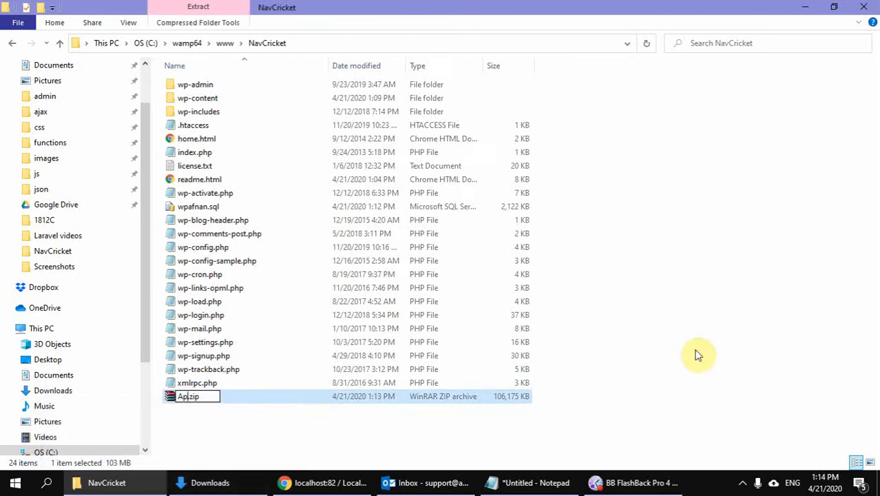
{"action": "key", "text": "Return"}
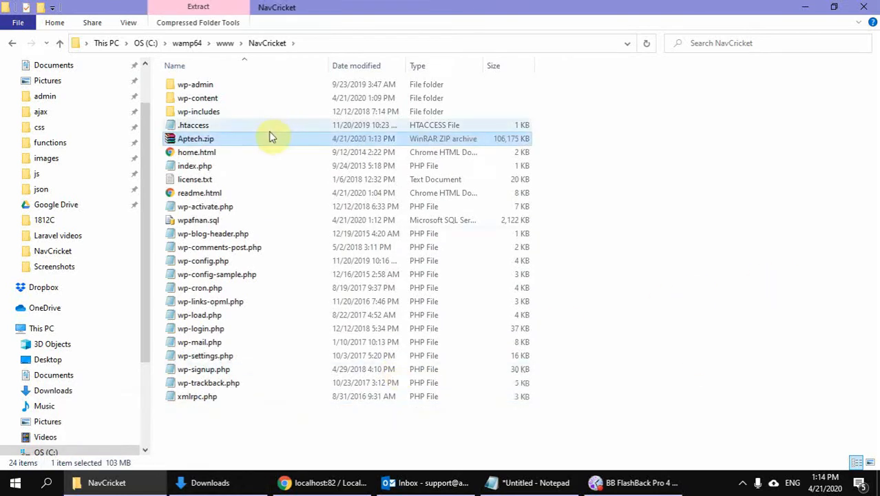
Select both wpafnan.sql and Aptech.zip together in the NavCricket folder
{"action": "left_click", "coordinate": [201, 221]}
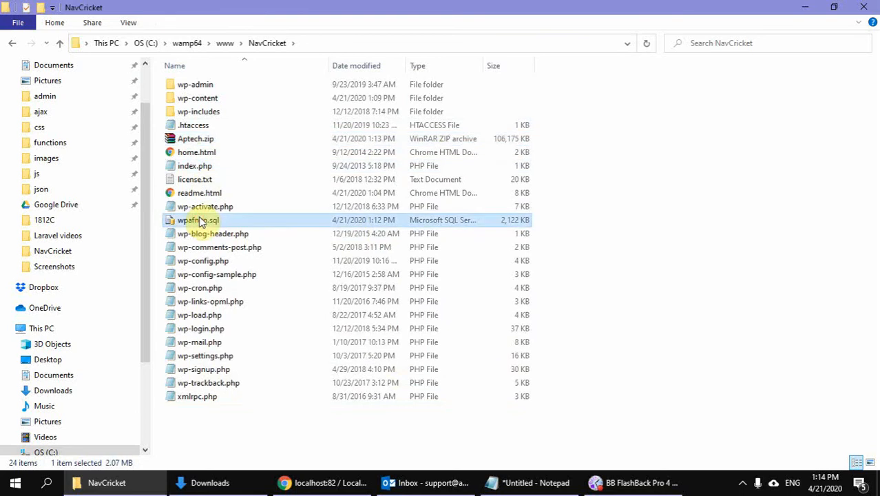
{"action": "left_click", "coordinate": [208, 141], "text": "ctrl"}
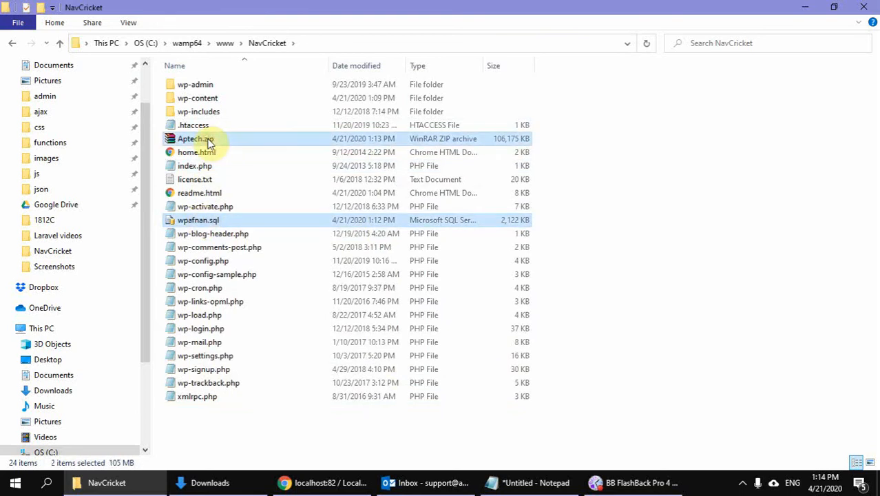